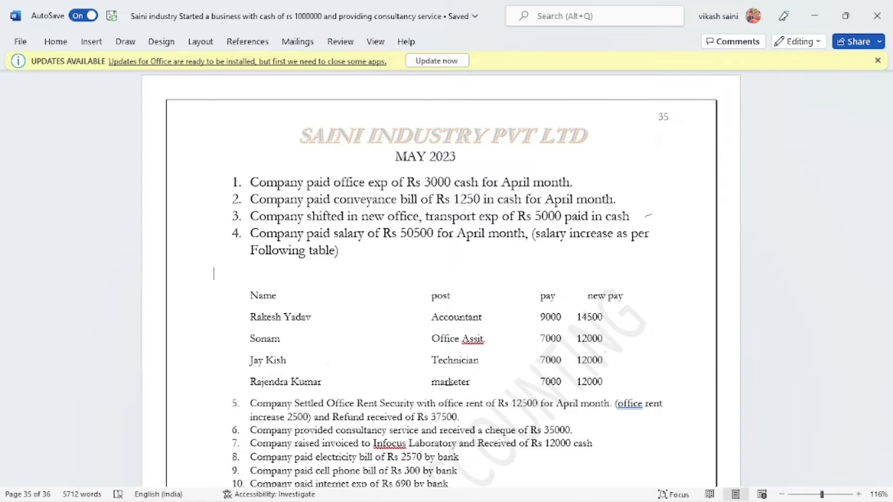
Draw ink check marks after the first three transactions in the May 2023 list, doubling the mark on the third
{"action": "left_click_drag", "start_coordinate": [585, 179], "coordinate": [641, 164]}
{"action": "left_click_drag", "start_coordinate": [628, 200], "coordinate": [678, 184]}
{"action": "left_click_drag", "start_coordinate": [642, 215], "coordinate": [699, 199]}
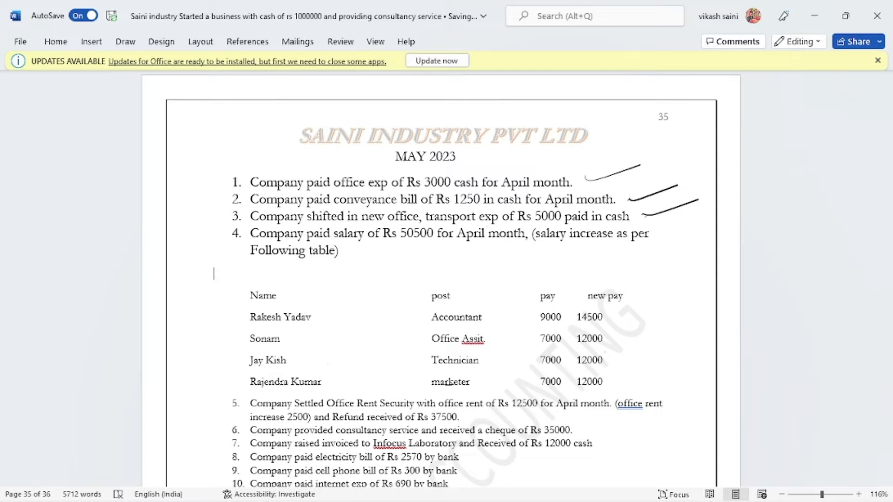
{"action": "left_click_drag", "start_coordinate": [643, 215], "coordinate": [685, 205]}
Switch to TallyPrime, start a payment voucher debiting Transport Charges and view that ledger's details
{"action": "key", "text": "alt+Tab"}
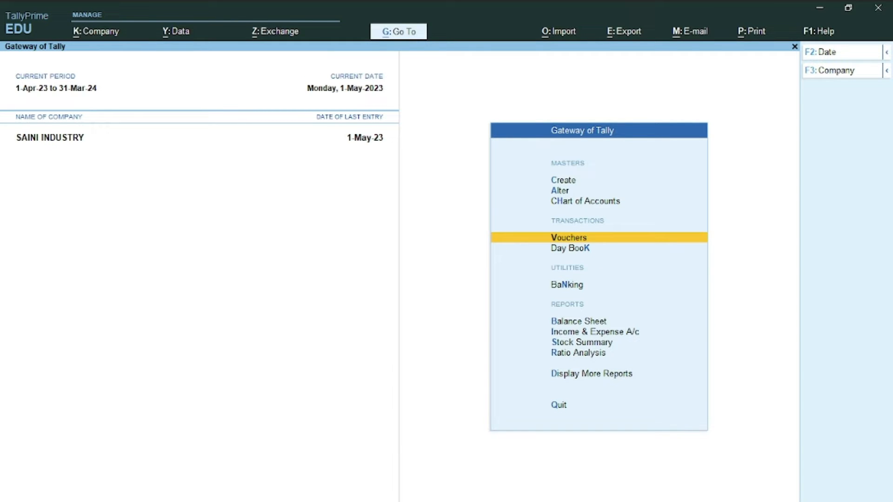
{"action": "key", "text": "Return"}
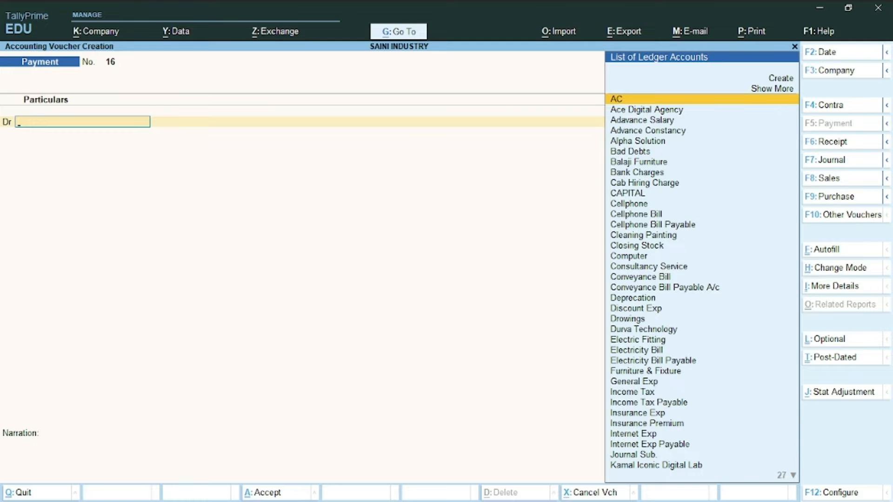
{"action": "type", "text": "Tr"}
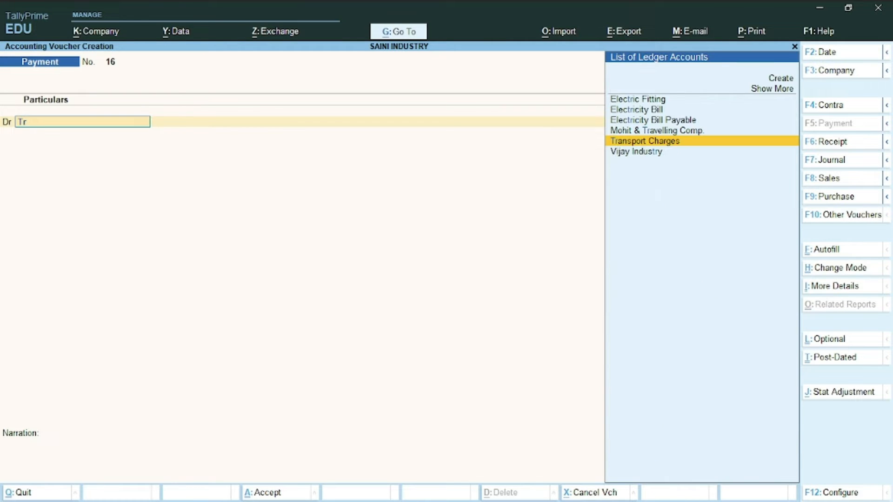
{"action": "key", "text": "Return"}
{"action": "key", "text": "BackSpace"}
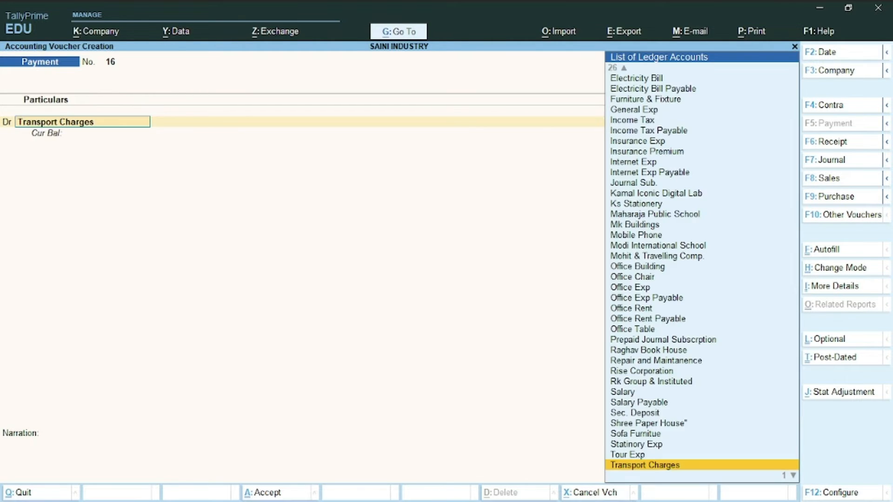
{"action": "key", "text": "ctrl+Return"}
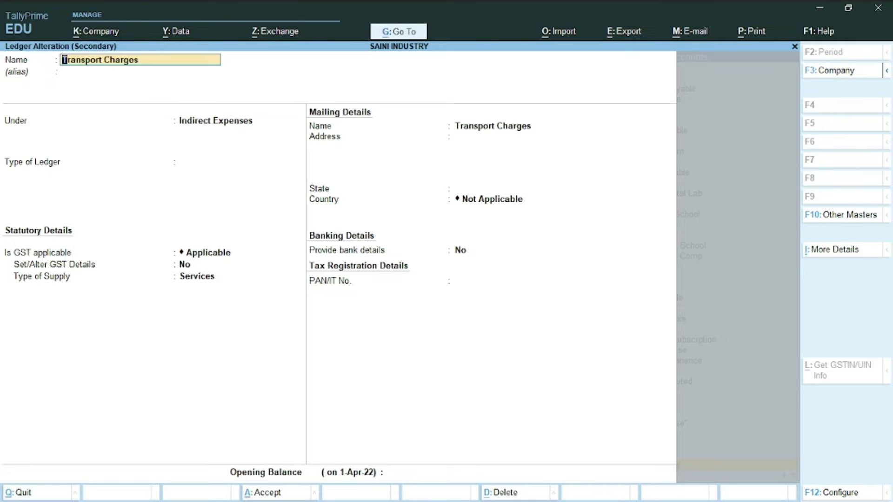
{"action": "key", "text": "BackSpace"}
{"action": "key", "text": "Escape"}
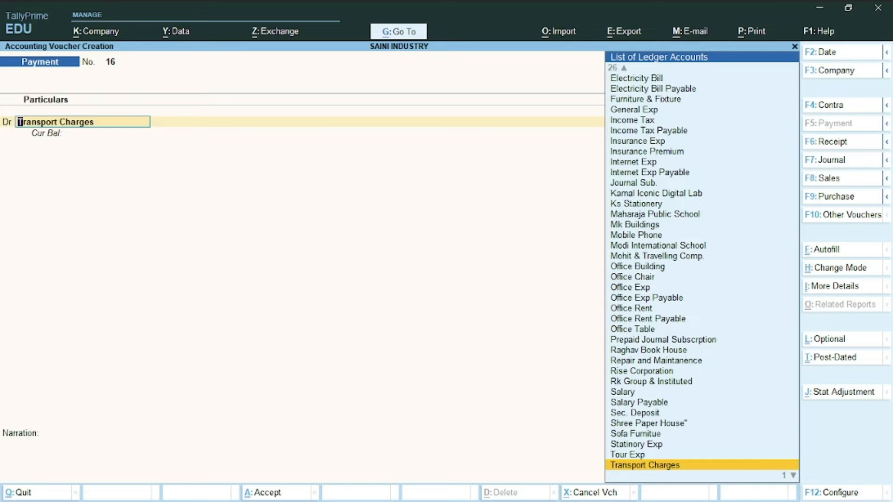
Enter 5000 for Transport Charges against Cash and save the payment voucher
{"action": "key", "text": "Return"}
{"action": "type", "text": "5000"}
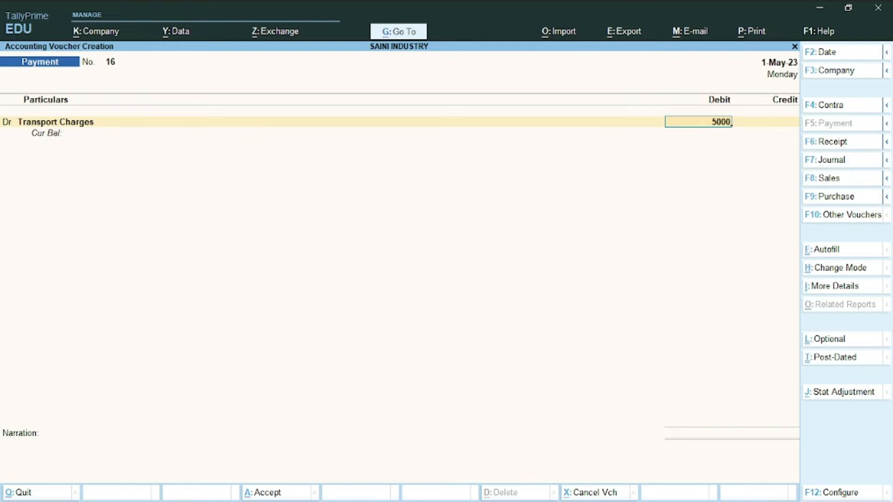
{"action": "key", "text": "Return"}
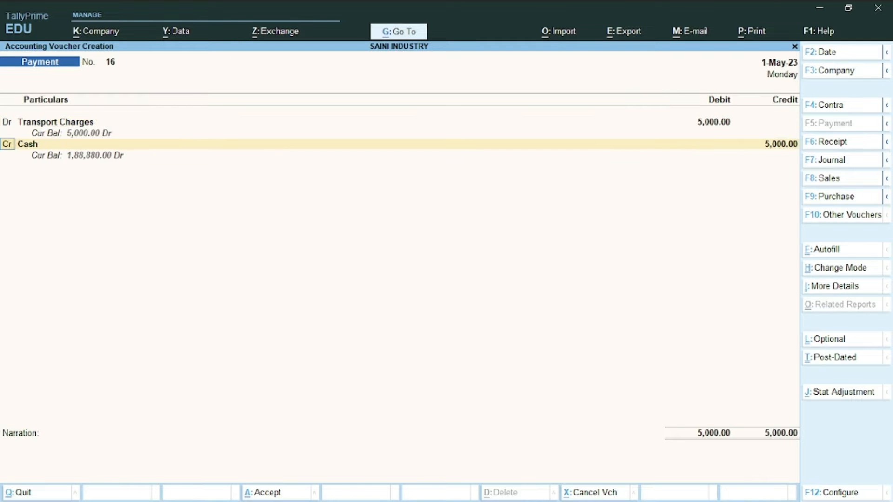
{"action": "key", "text": "ctrl+a"}
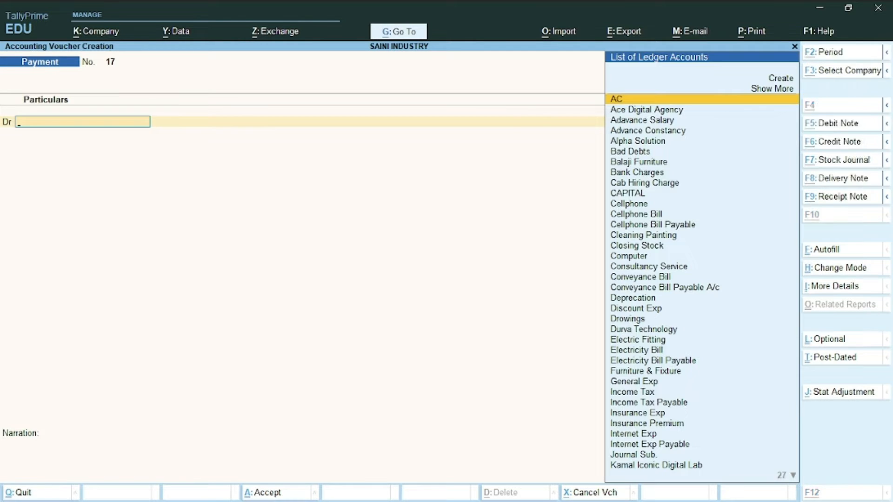
Switch to Word, handwrite an underlined 30000 below the salary amount in transaction 4 and underline "salary increase as per"
{"action": "key", "text": "alt+Tab"}
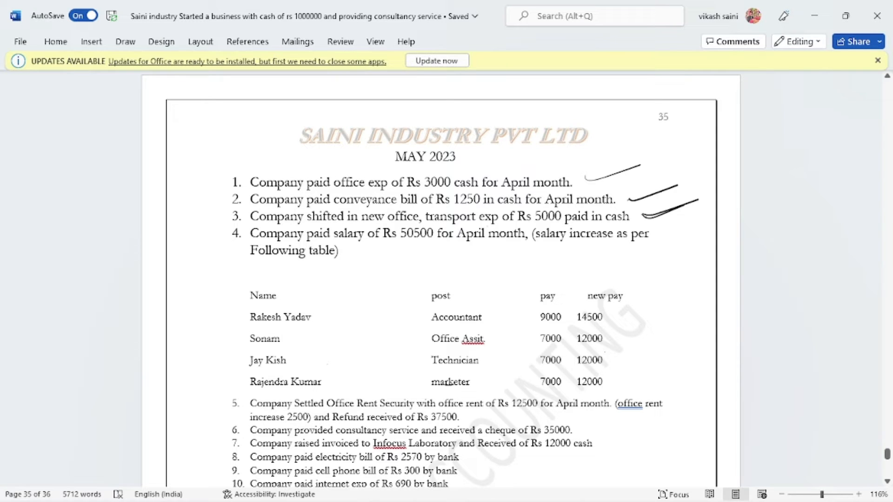
{"action": "mouse_move", "coordinate": [396, 247]}
{"action": "left_mouse_down"}
{"action": "mouse_move", "coordinate": [399, 261]}
{"action": "mouse_move", "coordinate": [416, 249]}
{"action": "left_mouse_up"}
{"action": "mouse_move", "coordinate": [430, 247]}
{"action": "left_mouse_down"}
{"action": "mouse_move", "coordinate": [425, 254]}
{"action": "mouse_move", "coordinate": [461, 241]}
{"action": "left_mouse_up"}
{"action": "mouse_move", "coordinate": [393, 265]}
{"action": "left_mouse_down"}
{"action": "mouse_move", "coordinate": [455, 255]}
{"action": "mouse_move", "coordinate": [446, 239]}
{"action": "left_mouse_up"}
{"action": "left_click_drag", "start_coordinate": [547, 244], "coordinate": [640, 250]}
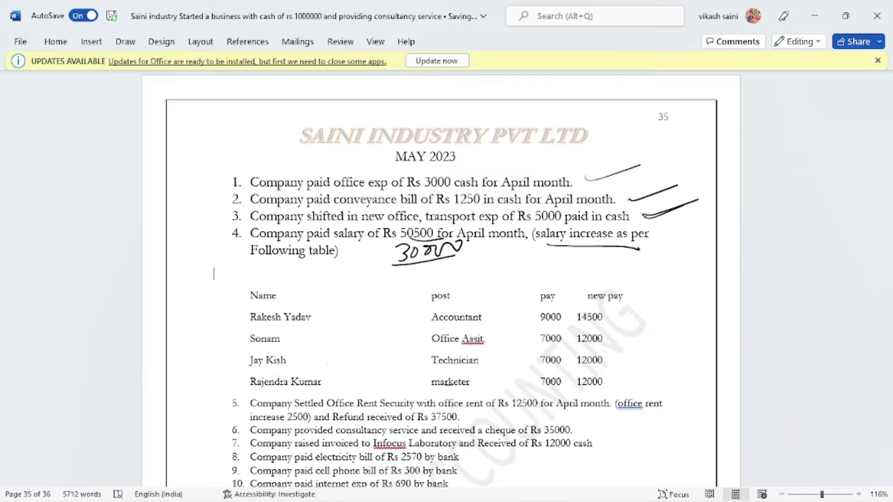
Draw a line above the salary table, bracket its new pay column, and mark each employee's pay and new pay figures
{"action": "left_click_drag", "start_coordinate": [227, 284], "coordinate": [327, 264]}
{"action": "mouse_move", "coordinate": [623, 303]}
{"action": "left_mouse_down"}
{"action": "mouse_move", "coordinate": [636, 298]}
{"action": "mouse_move", "coordinate": [621, 382]}
{"action": "left_mouse_up"}
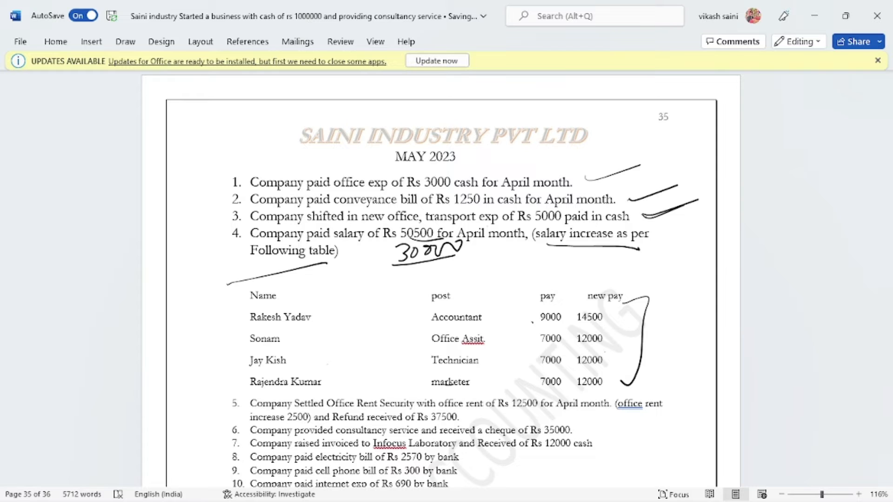
{"action": "mouse_move", "coordinate": [532, 324]}
{"action": "left_mouse_down"}
{"action": "mouse_move", "coordinate": [566, 305]}
{"action": "mouse_move", "coordinate": [611, 314]}
{"action": "left_mouse_up"}
{"action": "mouse_move", "coordinate": [536, 347]}
{"action": "left_mouse_down"}
{"action": "mouse_move", "coordinate": [555, 325]}
{"action": "mouse_move", "coordinate": [618, 326]}
{"action": "left_mouse_up"}
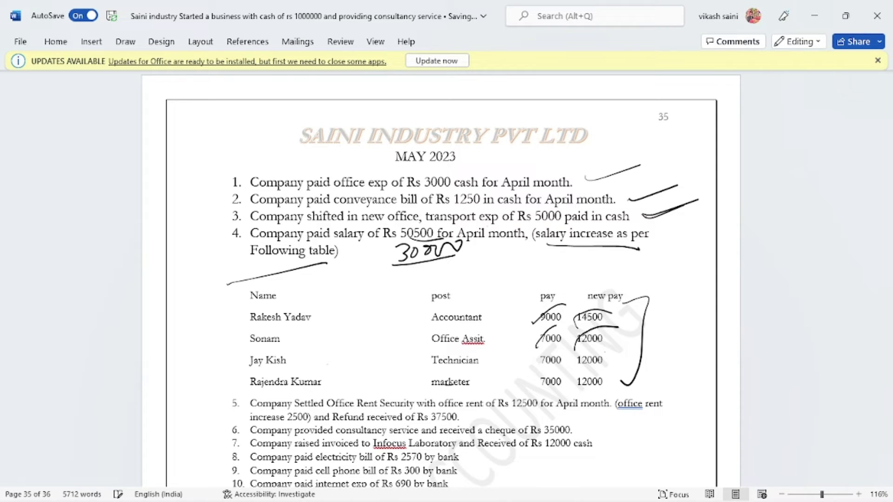
{"action": "mouse_move", "coordinate": [537, 371]}
{"action": "left_mouse_down"}
{"action": "mouse_move", "coordinate": [564, 349]}
{"action": "mouse_move", "coordinate": [615, 348]}
{"action": "left_mouse_up"}
{"action": "left_click_drag", "start_coordinate": [532, 390], "coordinate": [620, 371]}
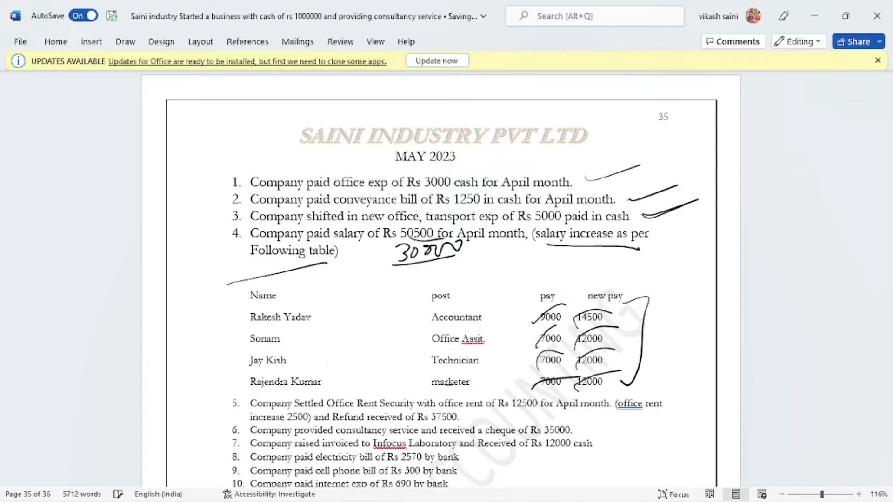
Handwrite a circled note beside the salary table's bracket, with a second underlined note beneath it
{"action": "mouse_move", "coordinate": [667, 298]}
{"action": "left_mouse_down"}
{"action": "mouse_move", "coordinate": [657, 345]}
{"action": "mouse_move", "coordinate": [680, 321]}
{"action": "mouse_move", "coordinate": [695, 337]}
{"action": "left_mouse_up"}
{"action": "left_click_drag", "start_coordinate": [641, 349], "coordinate": [698, 341]}
{"action": "mouse_move", "coordinate": [665, 359]}
{"action": "left_mouse_down"}
{"action": "mouse_move", "coordinate": [716, 315]}
{"action": "mouse_move", "coordinate": [686, 342]}
{"action": "mouse_move", "coordinate": [702, 346]}
{"action": "mouse_move", "coordinate": [652, 367]}
{"action": "mouse_move", "coordinate": [678, 379]}
{"action": "left_mouse_up"}
{"action": "left_click_drag", "start_coordinate": [684, 369], "coordinate": [702, 361]}
{"action": "mouse_move", "coordinate": [703, 347]}
{"action": "left_mouse_down"}
{"action": "mouse_move", "coordinate": [701, 367]}
{"action": "mouse_move", "coordinate": [706, 353]}
{"action": "left_mouse_up"}
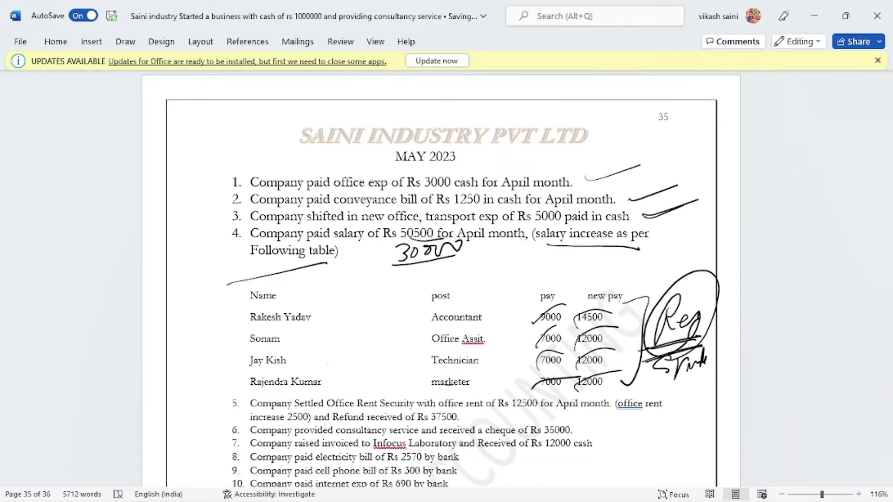
{"action": "left_click_drag", "start_coordinate": [659, 385], "coordinate": [716, 365]}
Switch to TallyPrime and record a payment voucher debiting Salary 50500 against HDFC Bank
{"action": "scroll", "coordinate": [214, 219], "scroll_direction": "down", "scroll_amount": 2}
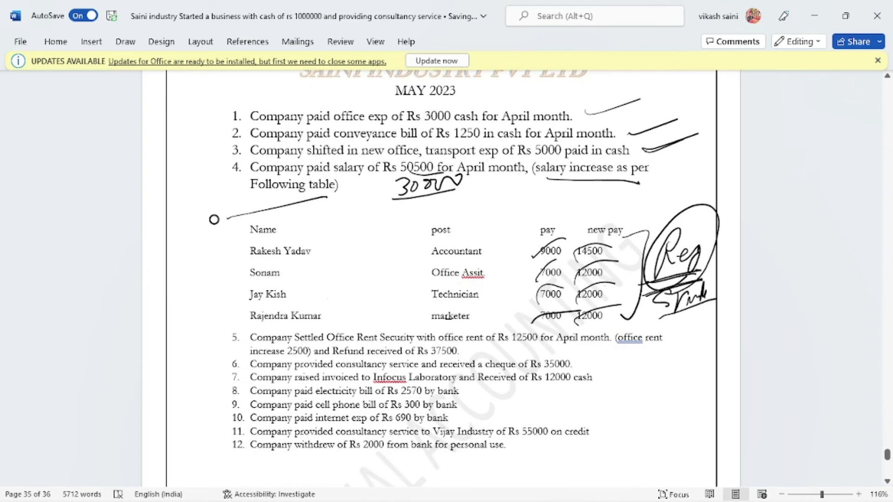
{"action": "key", "text": "alt+Tab"}
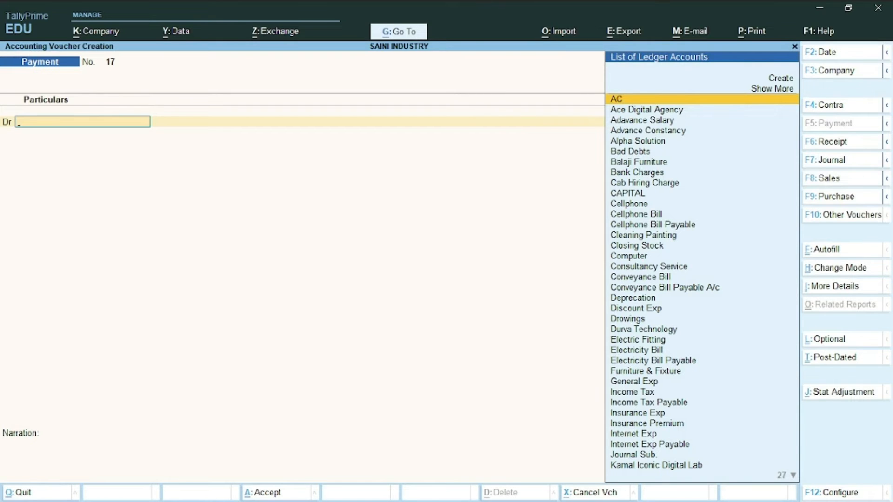
{"action": "type", "text": "Sal"}
{"action": "key", "text": "Down"}
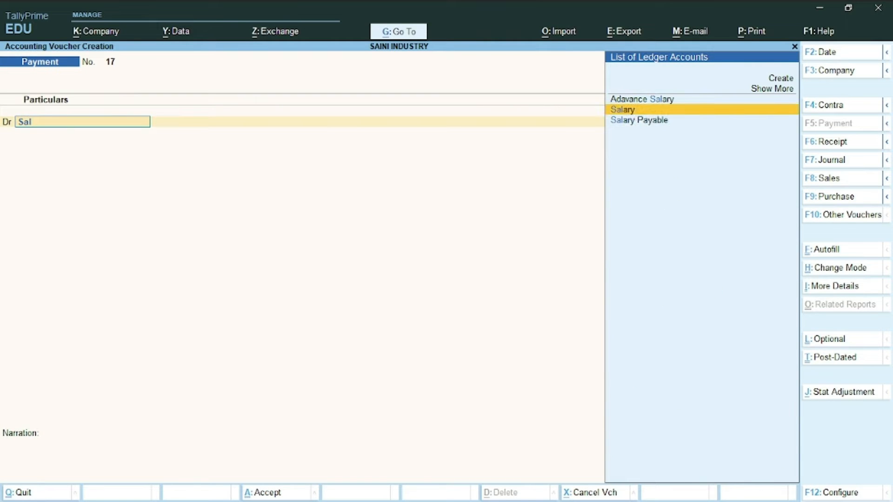
{"action": "key", "text": "Return"}
{"action": "type", "text": "50500"}
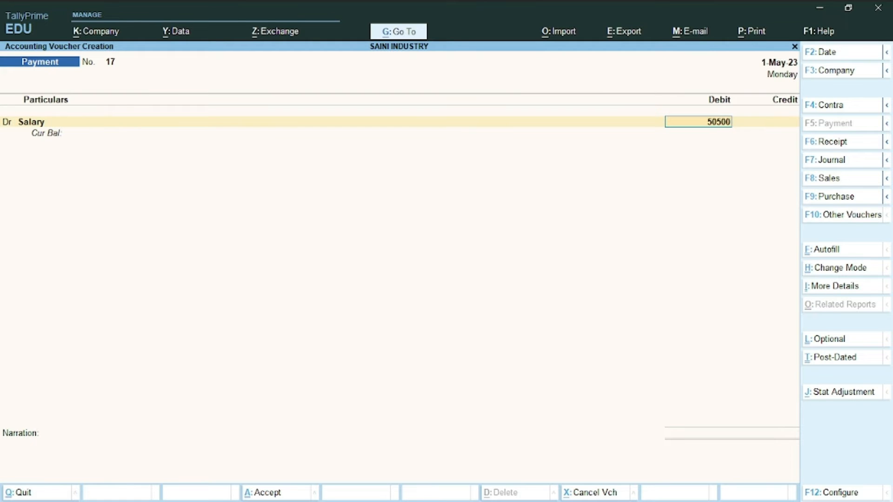
{"action": "key", "text": "Return"}
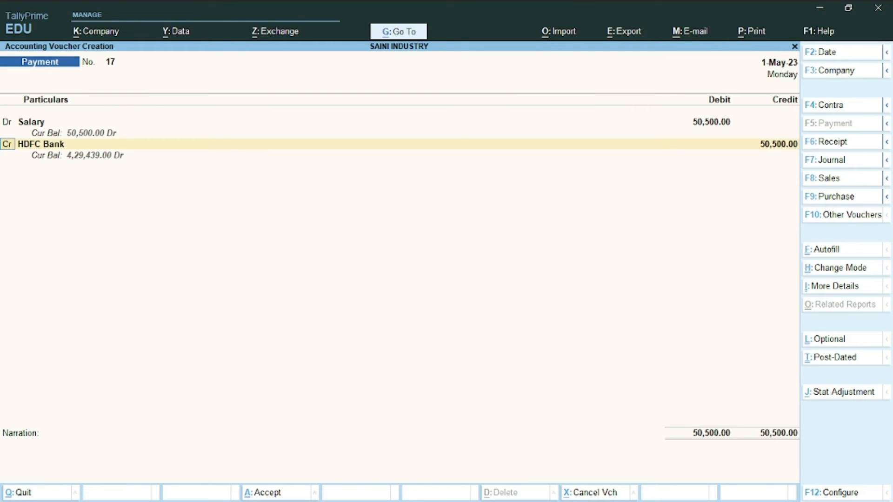
Switch to Word, underline Rs 50500 in transaction 4 and draw a box around "Office Rent Security" in transaction 5
{"action": "key", "text": "alt+Tab"}
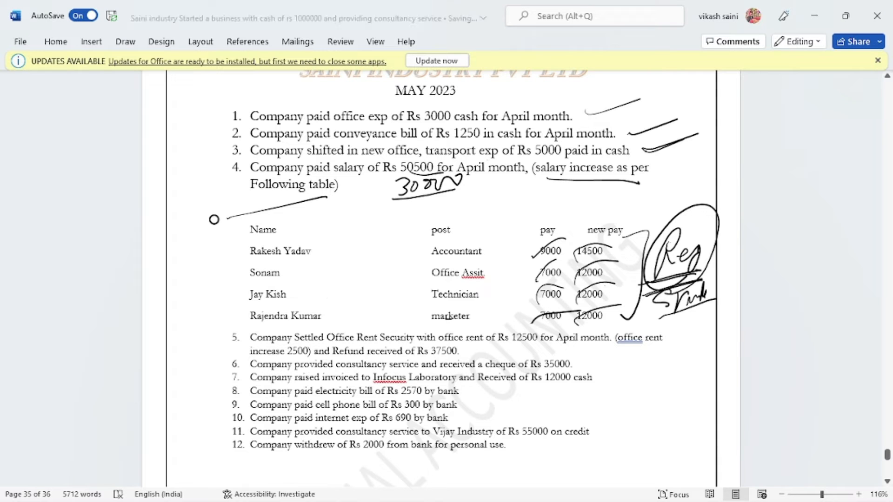
{"action": "left_click_drag", "start_coordinate": [458, 167], "coordinate": [383, 177]}
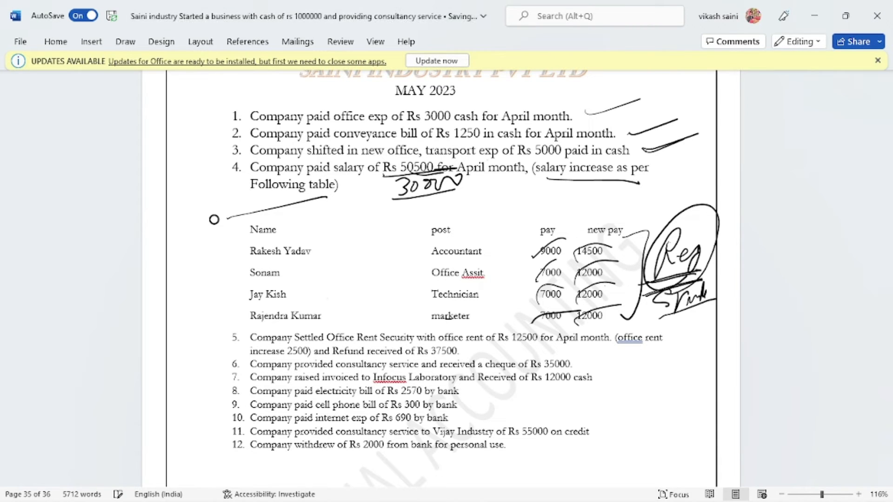
{"action": "scroll", "coordinate": [446, 279], "scroll_direction": "down", "scroll_amount": 2}
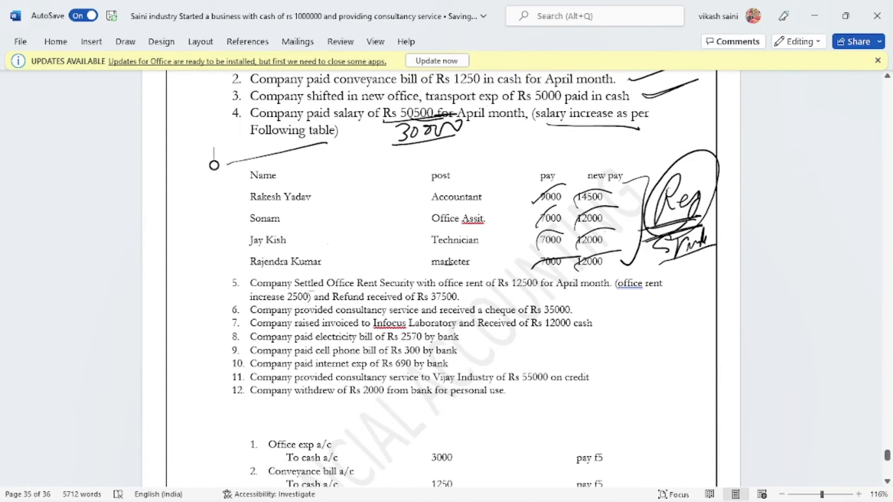
{"action": "mouse_move", "coordinate": [309, 291]}
{"action": "left_mouse_down"}
{"action": "mouse_move", "coordinate": [377, 285]}
{"action": "mouse_move", "coordinate": [390, 296]}
{"action": "left_mouse_up"}
{"action": "mouse_move", "coordinate": [360, 268]}
{"action": "left_mouse_down"}
{"action": "mouse_move", "coordinate": [388, 268]}
{"action": "mouse_move", "coordinate": [329, 291]}
{"action": "left_mouse_up"}
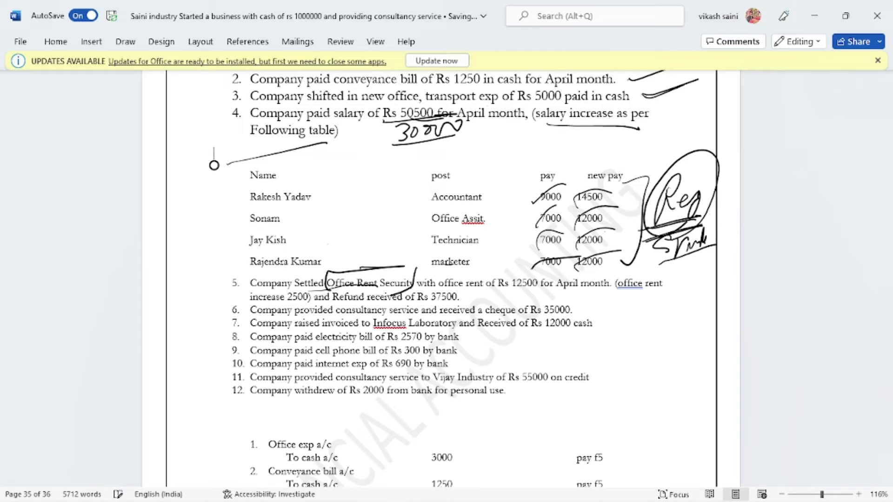
Mark the office rent wording, the 12500 amount, the 2500 increase and the Rs 37500 refund in transaction 5 with ink
{"action": "left_click_drag", "start_coordinate": [449, 288], "coordinate": [503, 290]}
{"action": "mouse_move", "coordinate": [552, 254]}
{"action": "left_mouse_down"}
{"action": "mouse_move", "coordinate": [512, 290]}
{"action": "mouse_move", "coordinate": [593, 284]}
{"action": "mouse_move", "coordinate": [660, 296]}
{"action": "mouse_move", "coordinate": [629, 298]}
{"action": "left_mouse_up"}
{"action": "left_click_drag", "start_coordinate": [254, 290], "coordinate": [255, 304]}
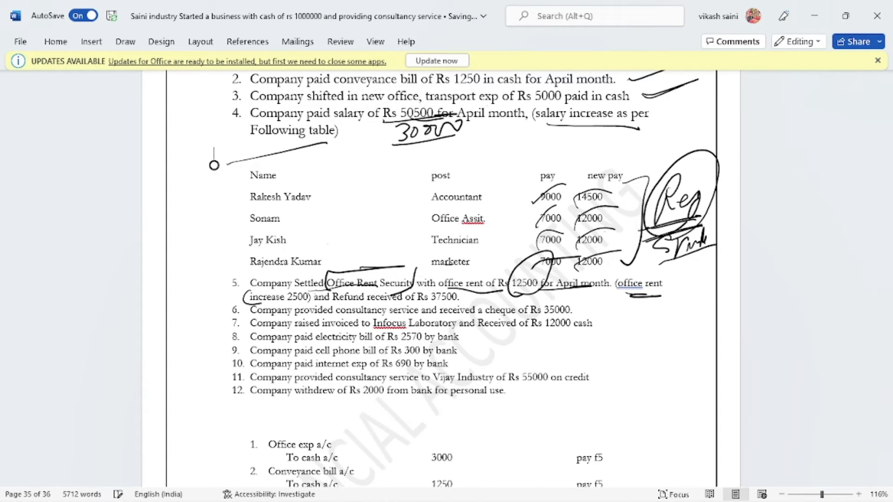
{"action": "left_click_drag", "start_coordinate": [306, 291], "coordinate": [317, 296]}
{"action": "mouse_move", "coordinate": [391, 303]}
{"action": "left_mouse_down"}
{"action": "mouse_move", "coordinate": [451, 303]}
{"action": "mouse_move", "coordinate": [465, 290]}
{"action": "left_mouse_up"}
Switch to TallyPrime, leave voucher entry and open the Balance Sheet
{"action": "key", "text": "alt+Tab"}
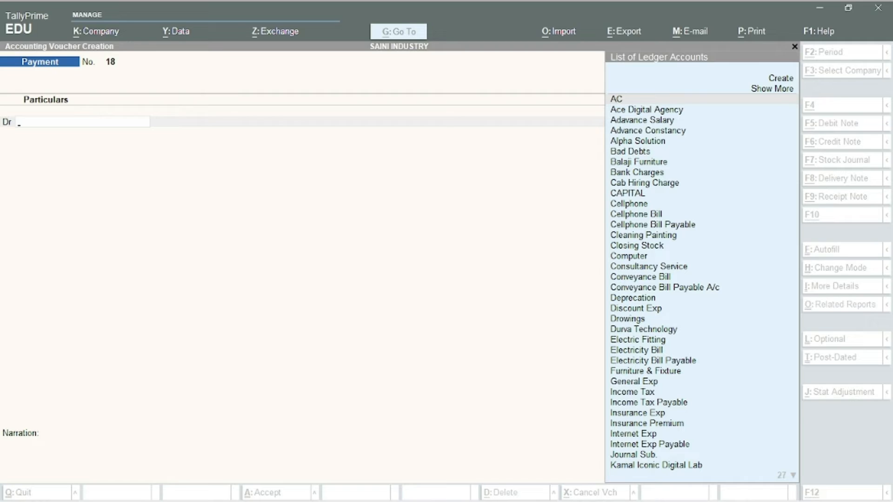
{"action": "key", "text": "Escape"}
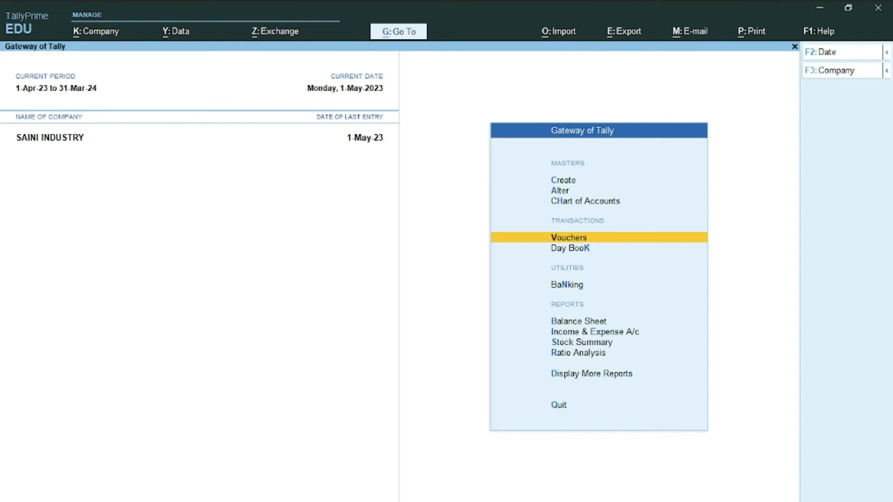
{"action": "key", "text": "Down"}
{"action": "key", "text": "Down"}
{"action": "key", "text": "Down"}
{"action": "key", "text": "Down"}
{"action": "key", "text": "Up"}
{"action": "key", "text": "Return"}
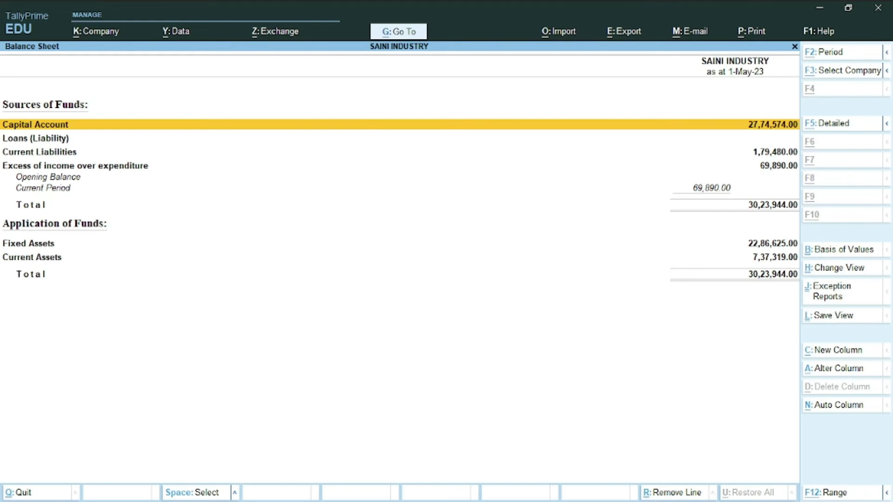
Expand the Balance Sheet to detailed view and drill through Deposits (Asset) into the Sec. Deposit ledger's monthly summary
{"action": "key", "text": "alt+F5"}
{"action": "key", "text": "Down"}
{"action": "key", "text": "Down"}
{"action": "key", "text": "Down"}
{"action": "key", "text": "Down"}
{"action": "key", "text": "Down"}
{"action": "key", "text": "Down"}
{"action": "key", "text": "Down"}
{"action": "key", "text": "Down"}
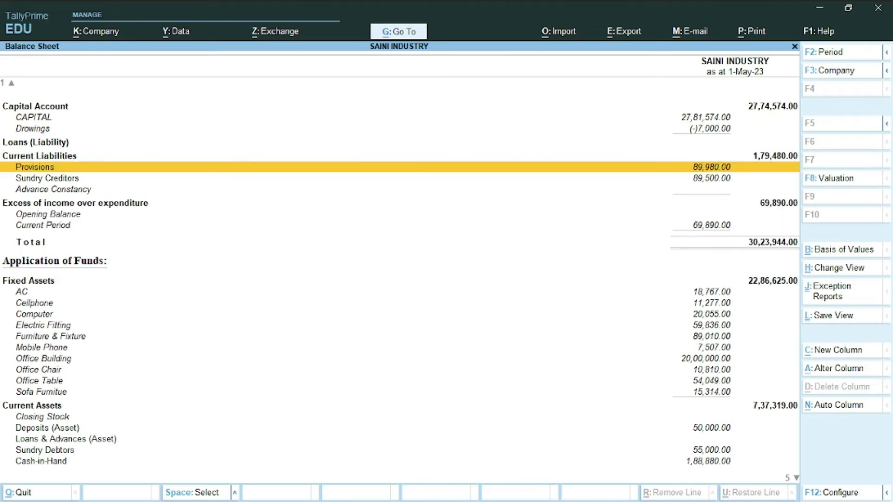
{"action": "key", "text": "Down"}
{"action": "key", "text": "Down"}
{"action": "key", "text": "Down"}
{"action": "key", "text": "Down"}
{"action": "key", "text": "Down"}
{"action": "key", "text": "Down"}
{"action": "key", "text": "Down"}
{"action": "key", "text": "Down"}
{"action": "key", "text": "Down"}
{"action": "key", "text": "Down"}
{"action": "key", "text": "Down"}
{"action": "key", "text": "Down"}
{"action": "key", "text": "Down"}
{"action": "key", "text": "Down"}
{"action": "key", "text": "Down"}
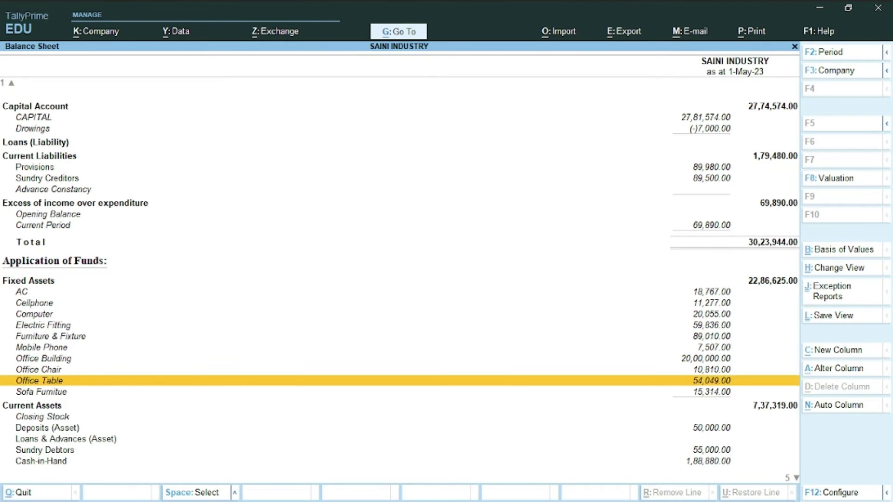
{"action": "key", "text": "Down"}
{"action": "key", "text": "Return"}
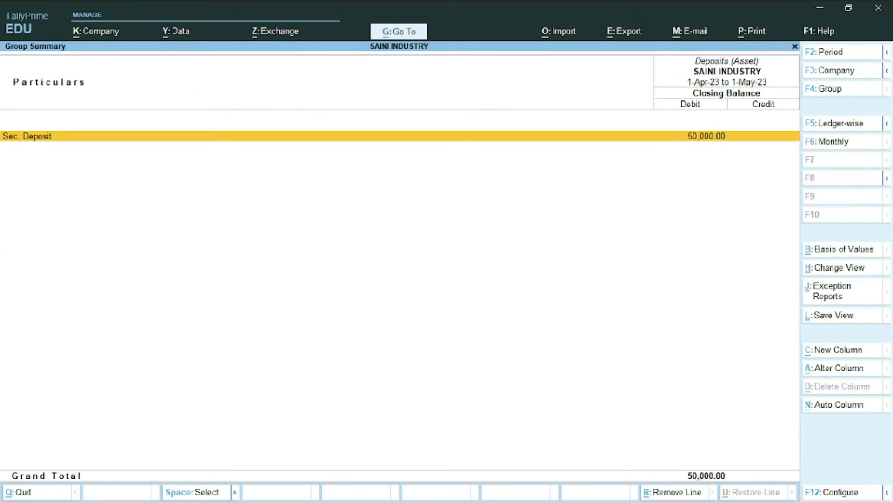
{"action": "key", "text": "Return"}
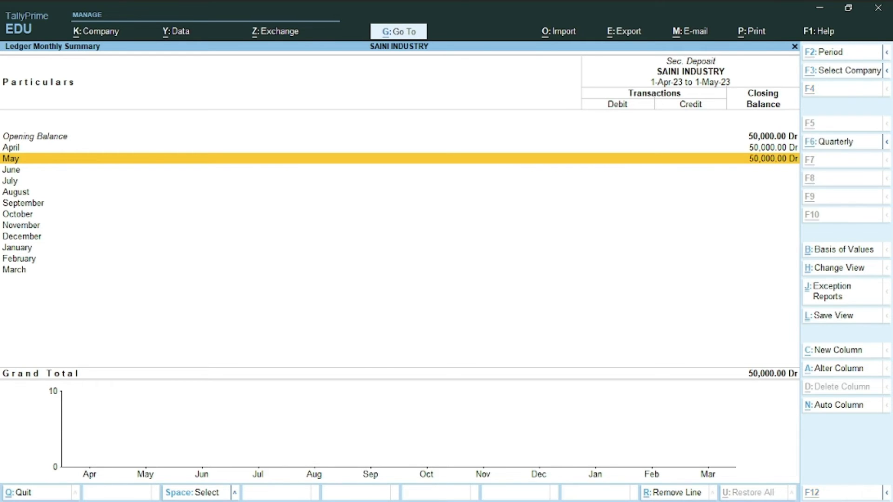
Switch to Word, mark the 12500 office rent in transaction 5 with ink and return to TallyPrime
{"action": "key", "text": "alt+Tab"}
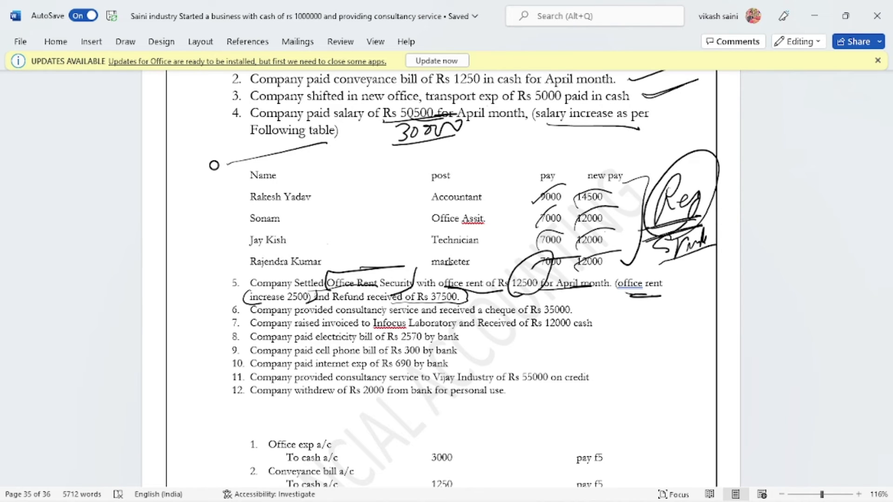
{"action": "left_click_drag", "start_coordinate": [503, 297], "coordinate": [534, 286]}
{"action": "key", "text": "alt+Tab"}
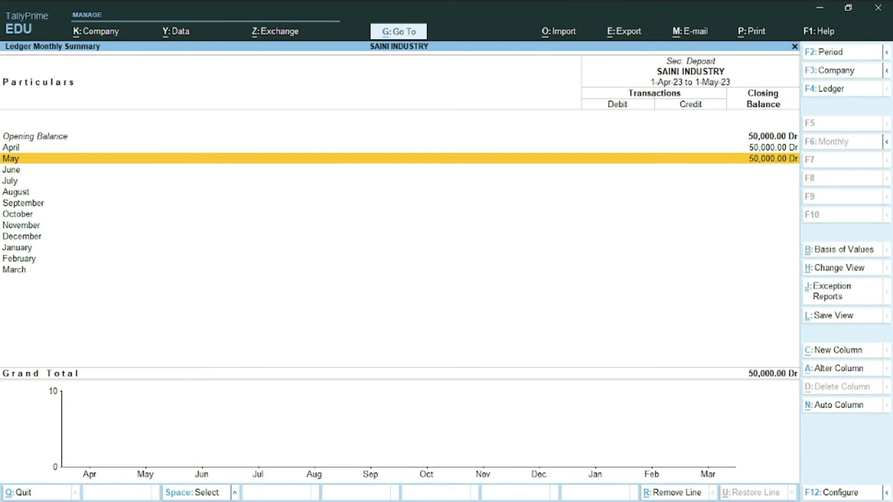
Leave the Sec. Deposit ledger summary, return to the Gateway of Tally and open a new Receipt voucher
{"action": "key", "text": "Escape"}
{"action": "key", "text": "Escape"}
{"action": "key", "text": "Escape"}
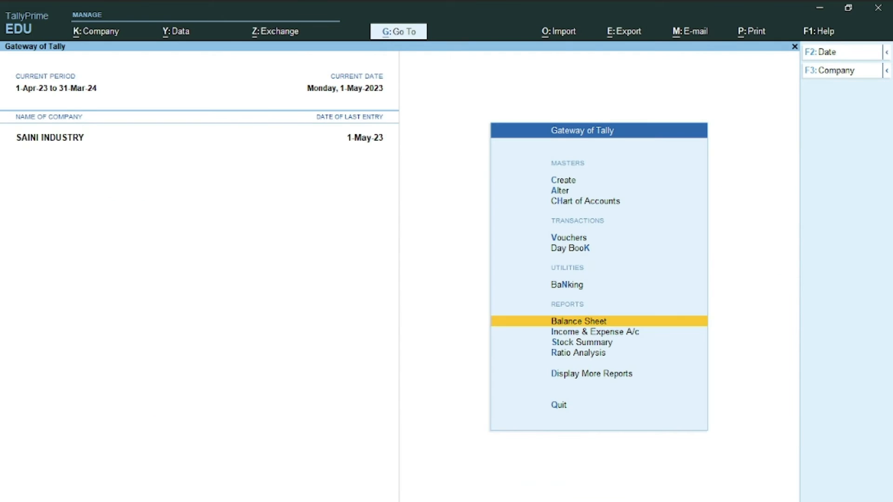
{"action": "key", "text": "Up"}
{"action": "key", "text": "Up"}
{"action": "key", "text": "Up"}
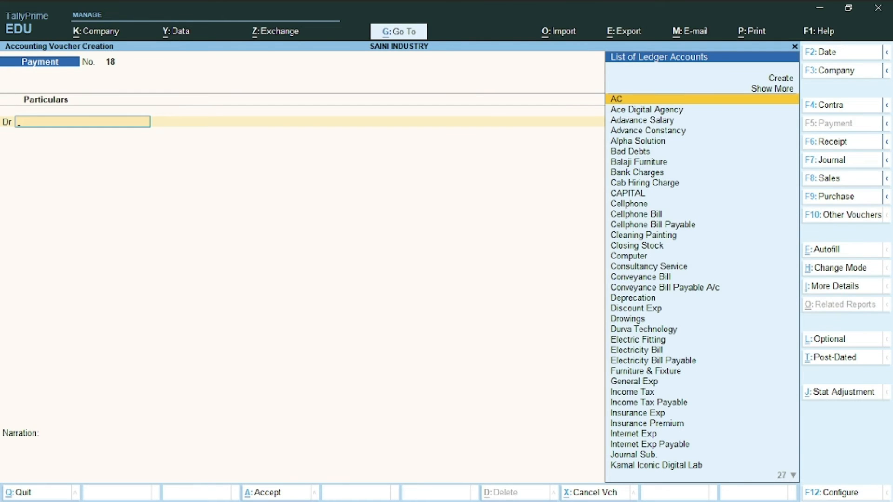
{"action": "key", "text": "F6"}
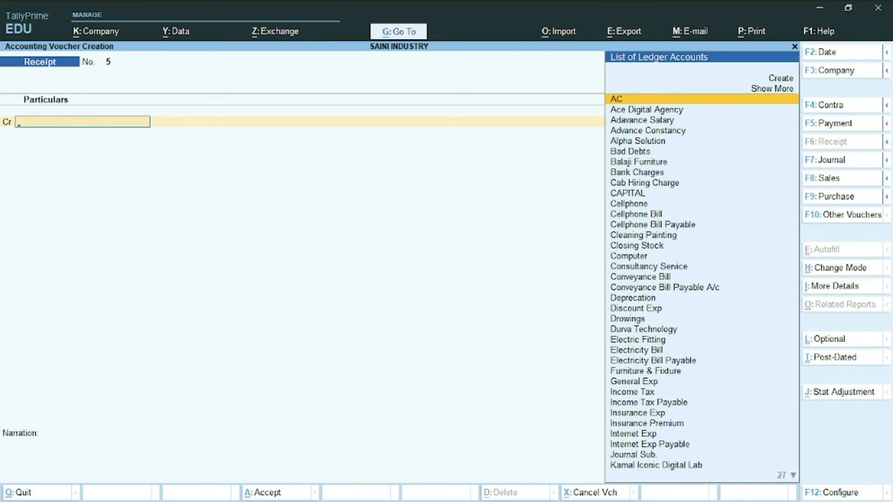
Credit the Sec. Deposit ledger with 50,000 in the Receipt voucher
{"action": "type", "text": "S"}
{"action": "key", "text": "Down"}
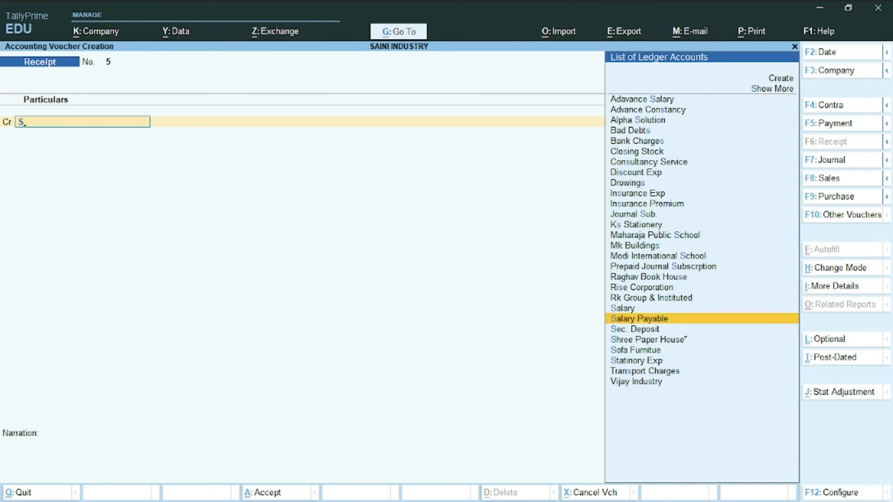
{"action": "key", "text": "Down"}
{"action": "key", "text": "Return"}
{"action": "type", "text": "5"}
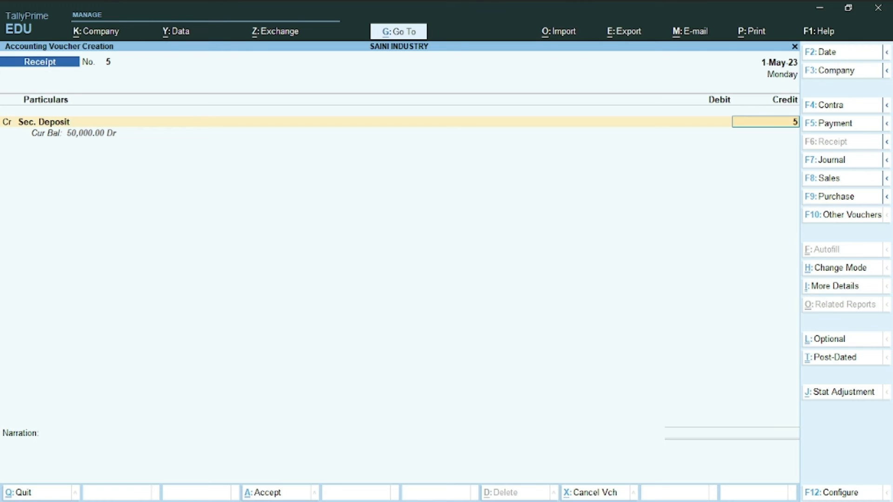
{"action": "type", "text": "0,000"}
{"action": "key", "text": "Return"}
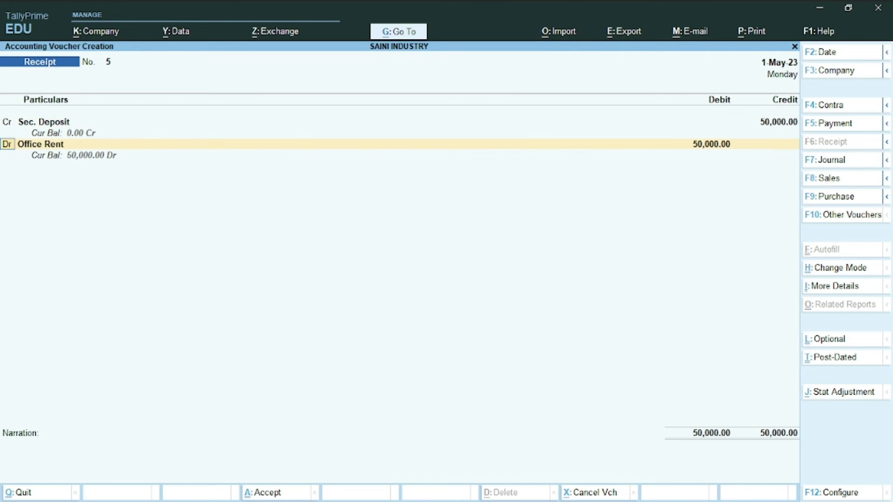
Replace the suggested debit ledger with Cash and set its debit amount to 37,500
{"action": "key", "text": "Return"}
{"action": "type", "text": "cash"}
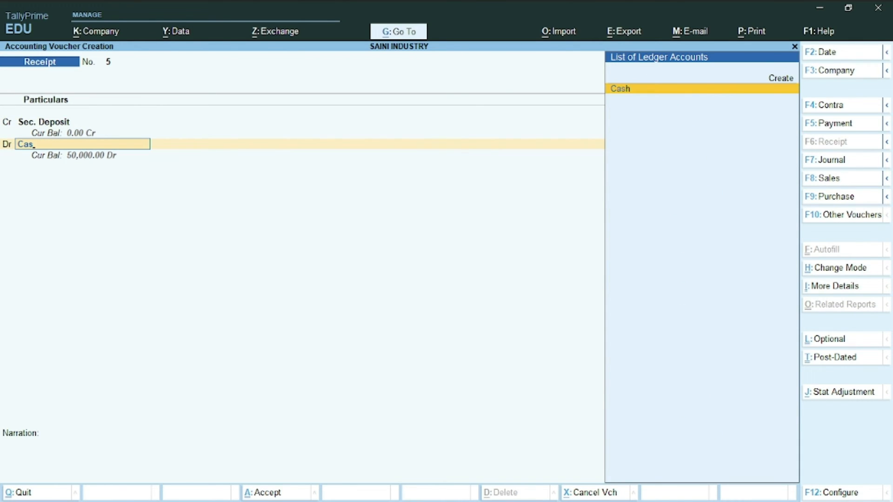
{"action": "key", "text": "Return"}
{"action": "type", "text": "37"}
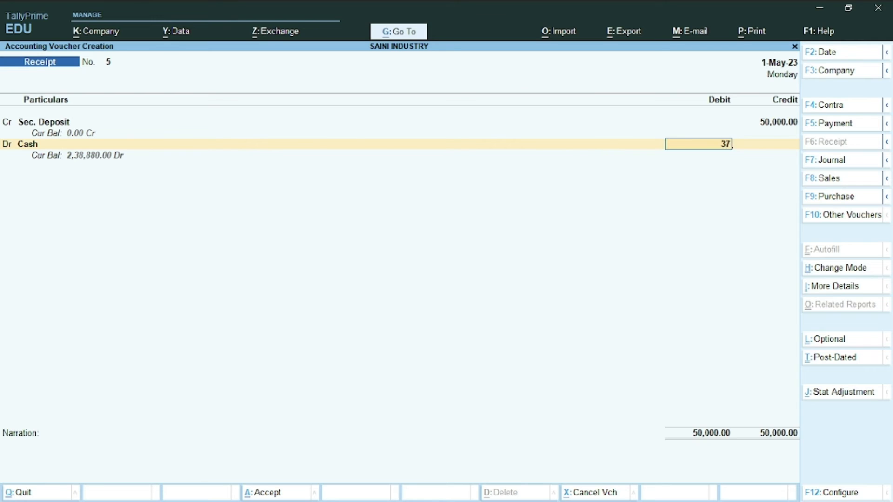
{"action": "type", "text": "500"}
{"action": "key", "text": "Return"}
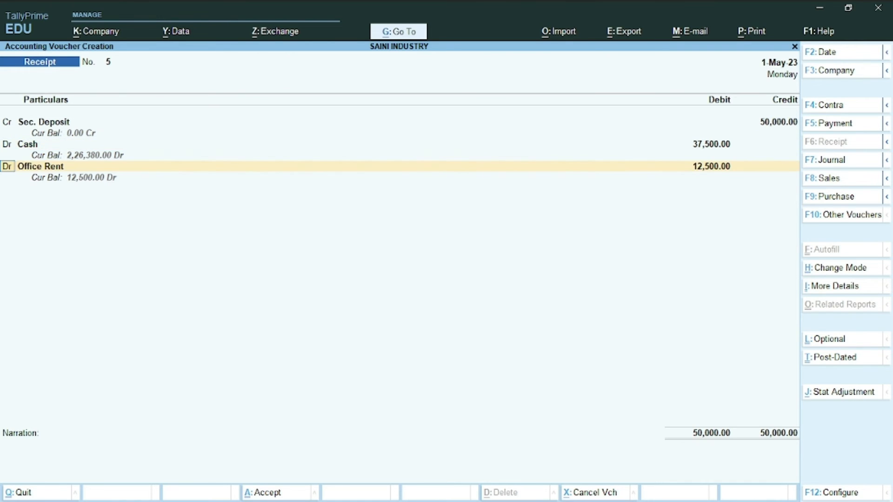
Debit Office Rent with the remaining 12,500 and save the Receipt voucher
{"action": "key", "text": "Return"}
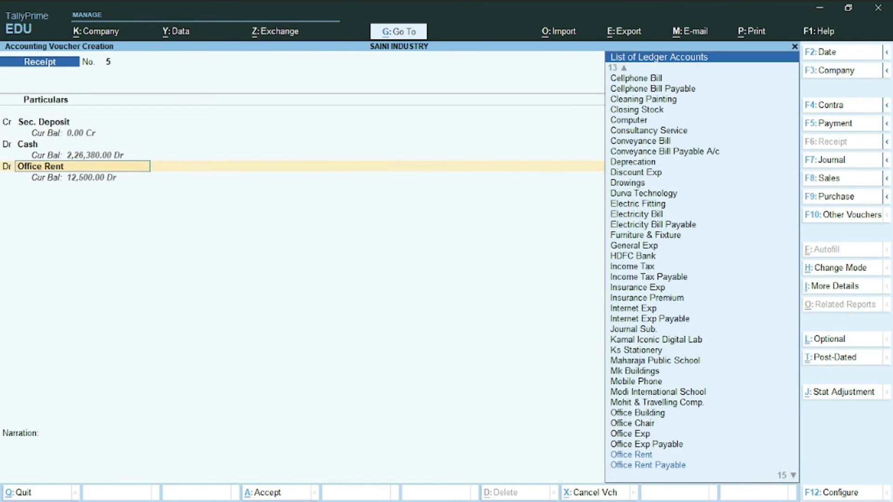
{"action": "key", "text": "Return"}
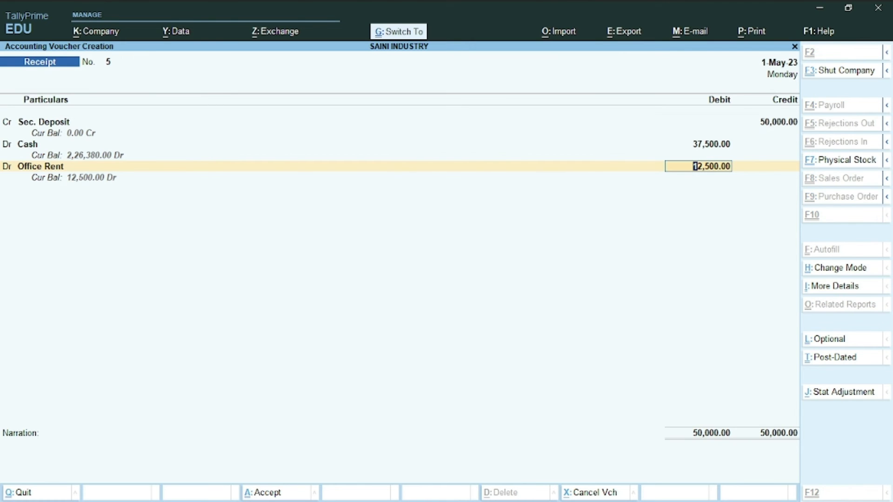
{"action": "key", "text": "ctrl+a"}
Switch to Word and put an ink mark beside each of transactions 6 to 12
{"action": "key", "text": "alt+Tab"}
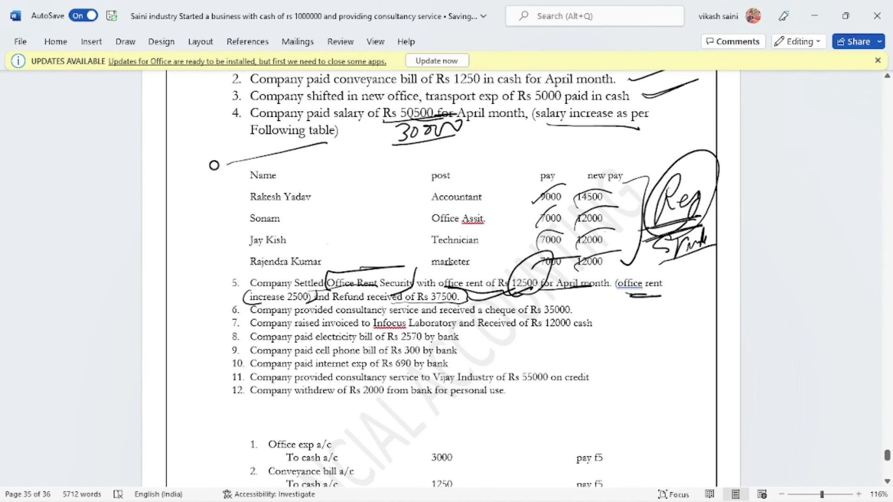
{"action": "mouse_move", "coordinate": [590, 316]}
{"action": "left_mouse_down"}
{"action": "mouse_move", "coordinate": [591, 307]}
{"action": "mouse_move", "coordinate": [626, 304]}
{"action": "mouse_move", "coordinate": [631, 312]}
{"action": "left_mouse_up"}
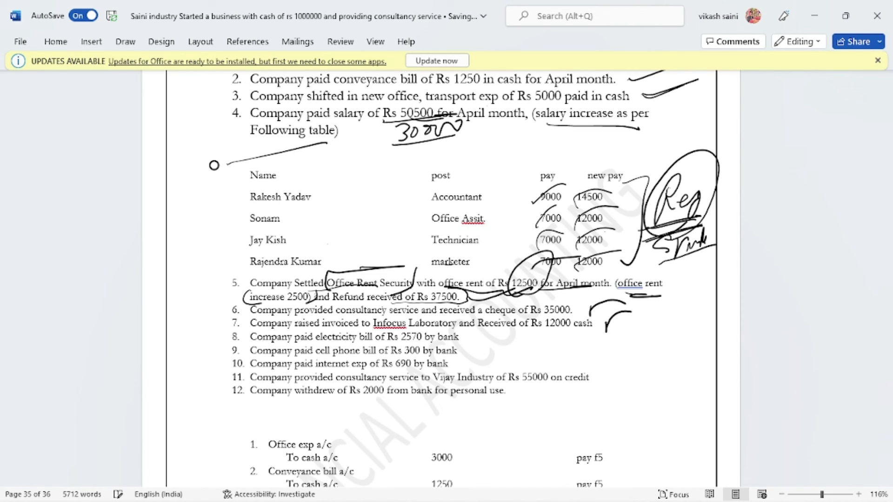
{"action": "left_click_drag", "start_coordinate": [473, 344], "coordinate": [491, 331]}
{"action": "left_click_drag", "start_coordinate": [465, 359], "coordinate": [486, 339]}
{"action": "mouse_move", "coordinate": [463, 375]}
{"action": "left_mouse_down"}
{"action": "mouse_move", "coordinate": [467, 357]}
{"action": "mouse_move", "coordinate": [495, 358]}
{"action": "left_mouse_up"}
{"action": "left_click_drag", "start_coordinate": [605, 385], "coordinate": [633, 369]}
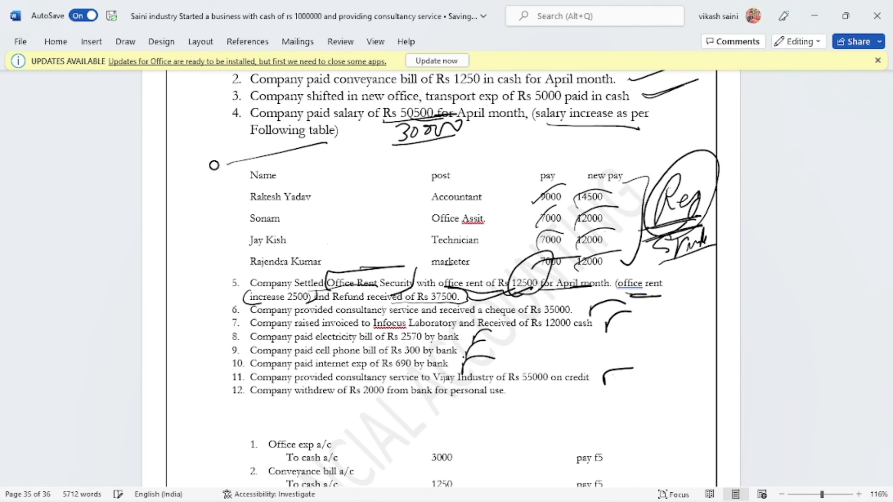
{"action": "left_click_drag", "start_coordinate": [524, 400], "coordinate": [552, 384]}
Draw ink brackets beside journal entries 1 to 6 and 7 to 10 in the answer list below the transactions
{"action": "scroll", "coordinate": [214, 165], "scroll_direction": "down", "scroll_amount": 4}
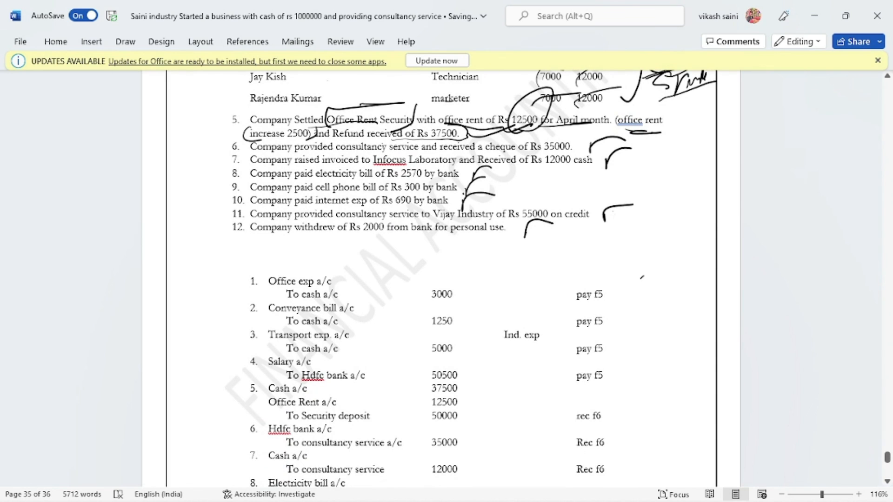
{"action": "mouse_move", "coordinate": [642, 278]}
{"action": "left_mouse_down"}
{"action": "mouse_move", "coordinate": [678, 405]}
{"action": "mouse_move", "coordinate": [646, 442]}
{"action": "left_mouse_up"}
{"action": "scroll", "coordinate": [442, 279], "scroll_direction": "down", "scroll_amount": 5}
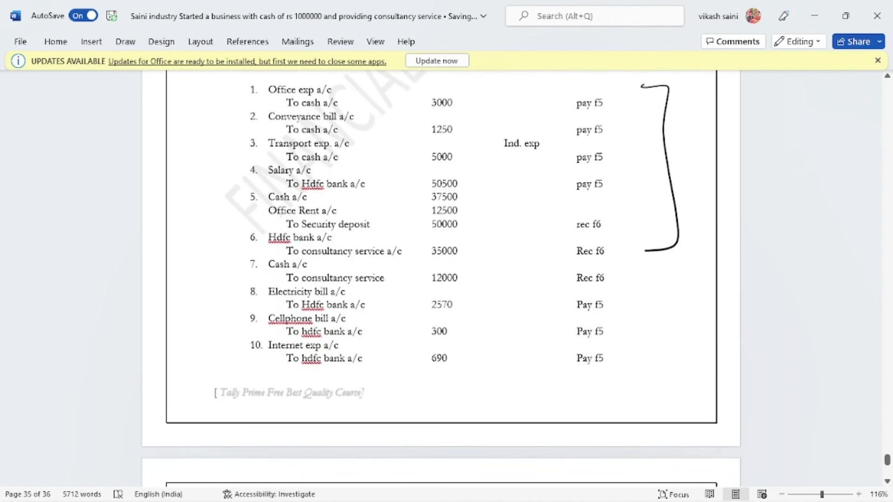
{"action": "scroll", "coordinate": [442, 279], "scroll_direction": "down", "scroll_amount": 1}
{"action": "left_click_drag", "start_coordinate": [644, 254], "coordinate": [622, 361]}
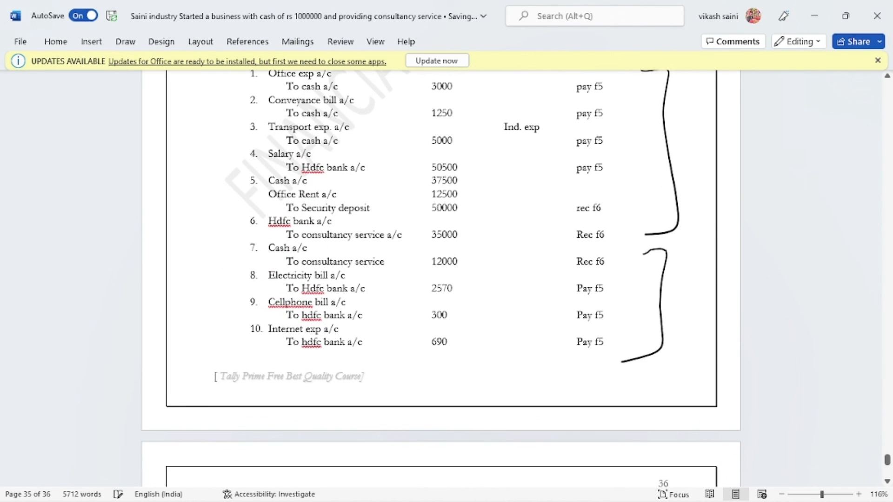